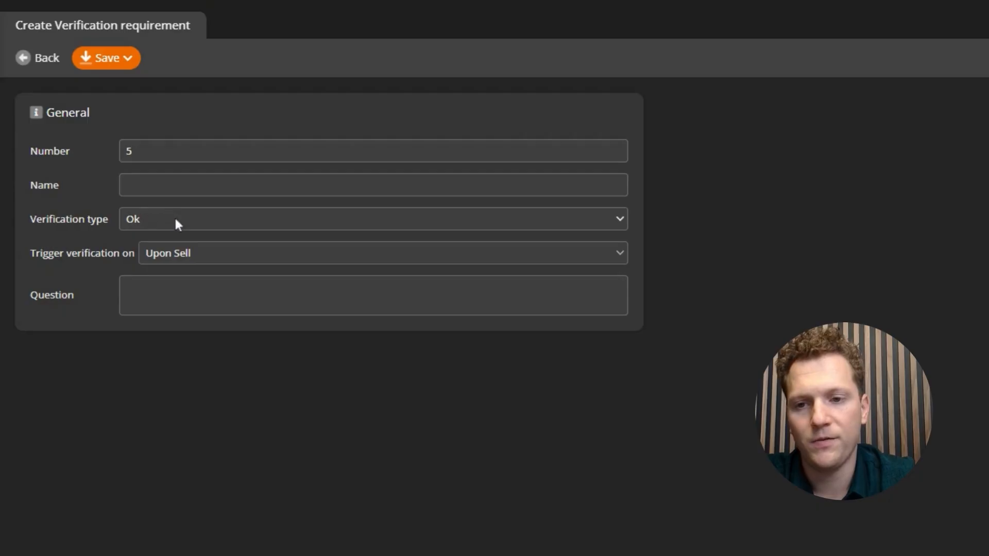
Set the new requirement's verification type to Minimal age and enter the question "When is the customer's birthday?".
{"action": "left_click", "coordinate": [196, 220]}
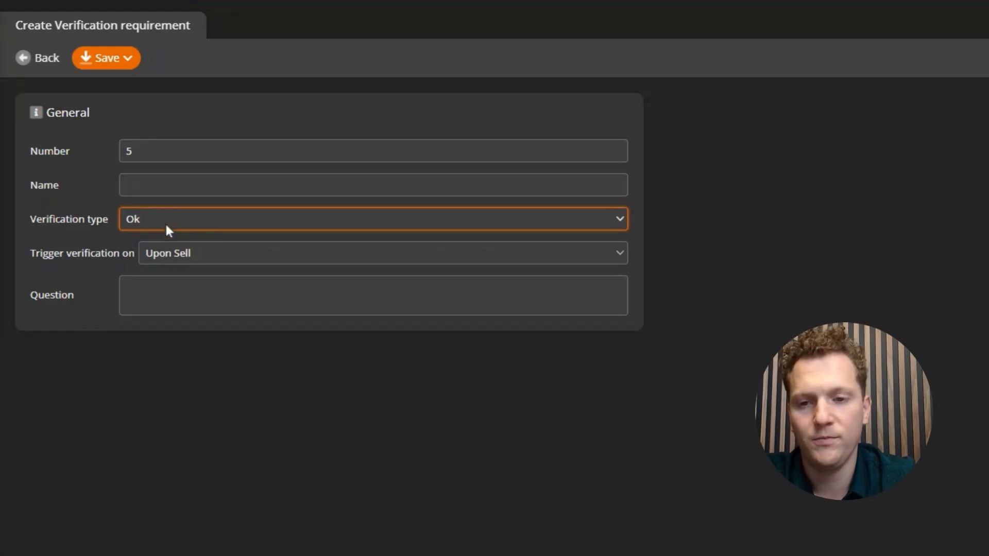
{"action": "left_click", "coordinate": [178, 244]}
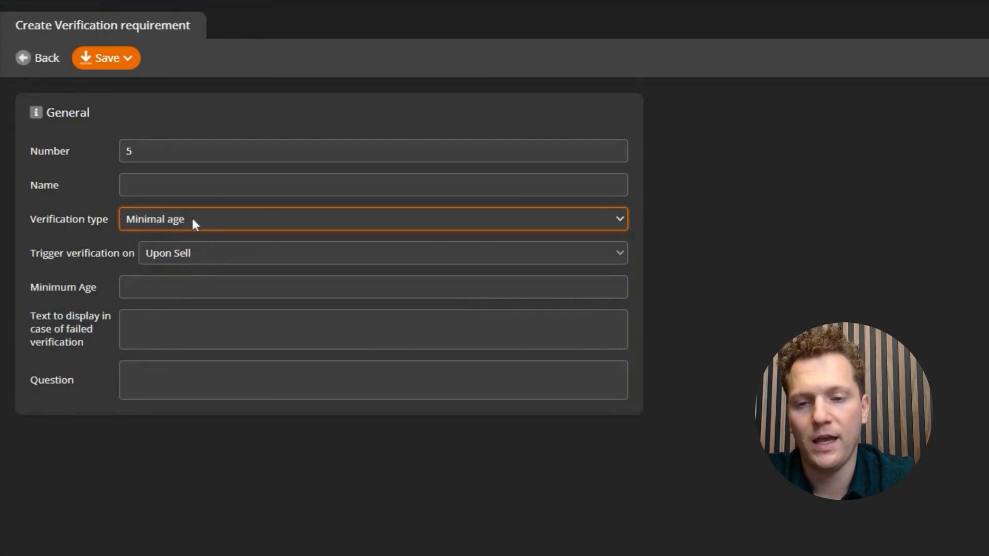
{"action": "left_click", "coordinate": [225, 364]}
{"action": "type", "text": "H"}
{"action": "key", "text": "BackSpace"}
{"action": "type", "text": "When is the customer's bu"}
{"action": "key", "text": "BackSpace"}
{"action": "type", "text": "irthday?"}
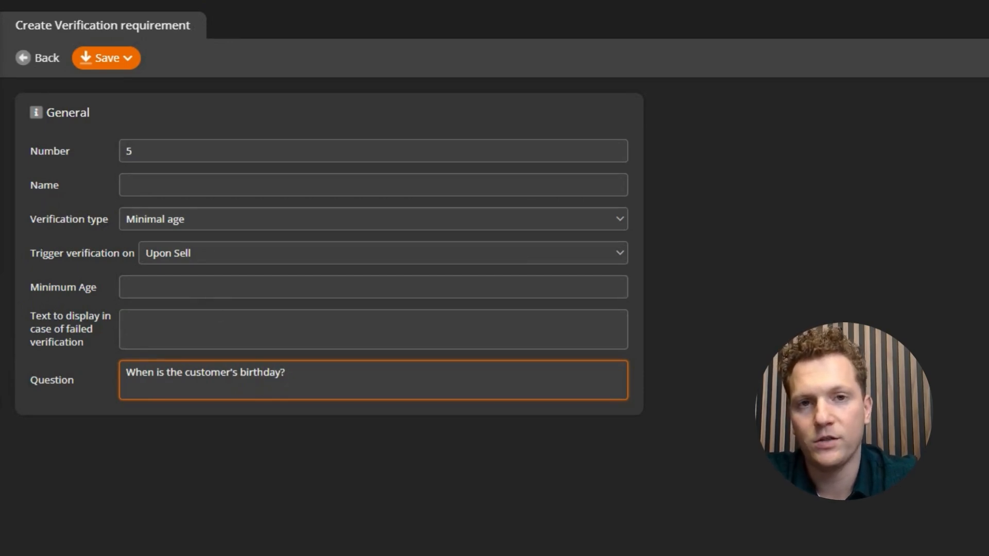
Set the minimum age to 18 and the failed-verification text to "Not old enough".
{"action": "left_click", "coordinate": [373, 287]}
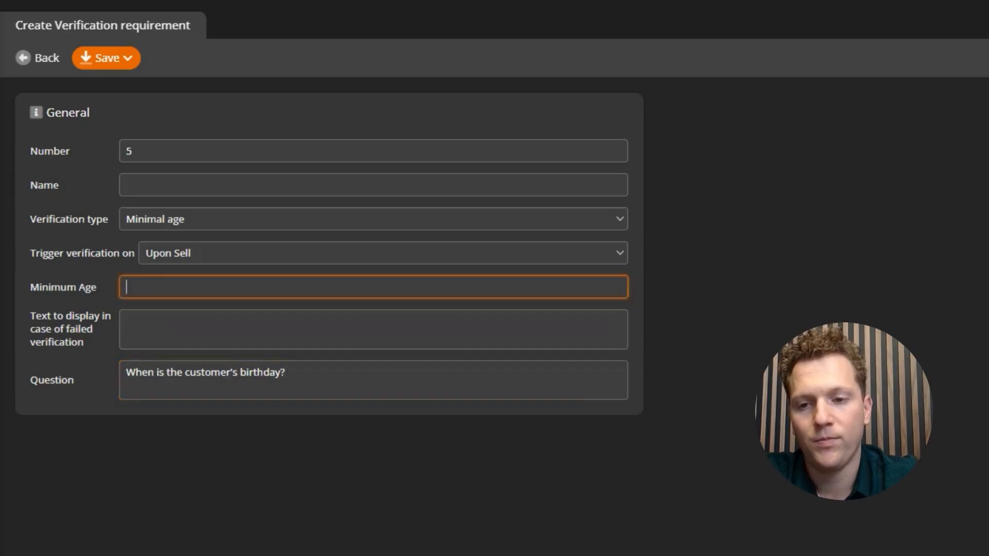
{"action": "type", "text": "18"}
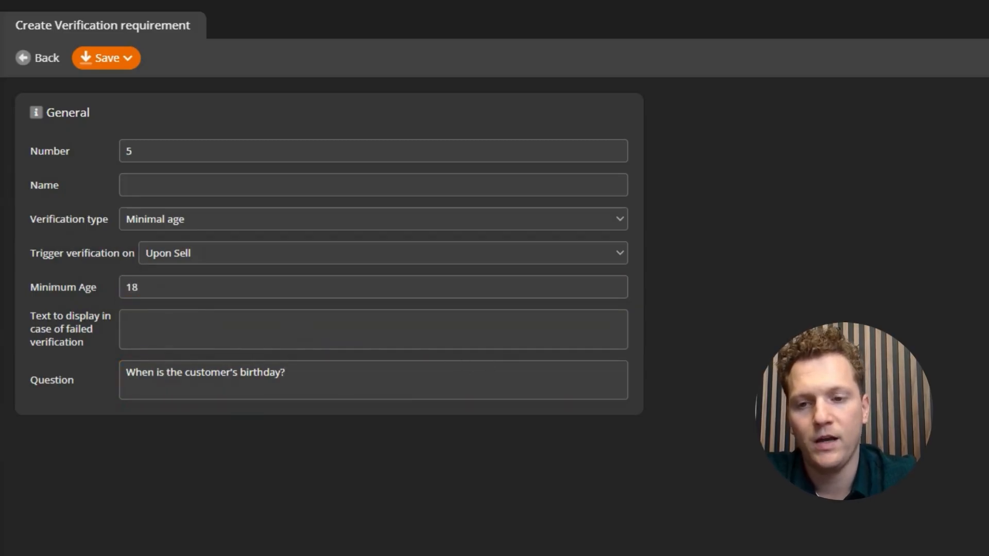
{"action": "left_click", "coordinate": [373, 330]}
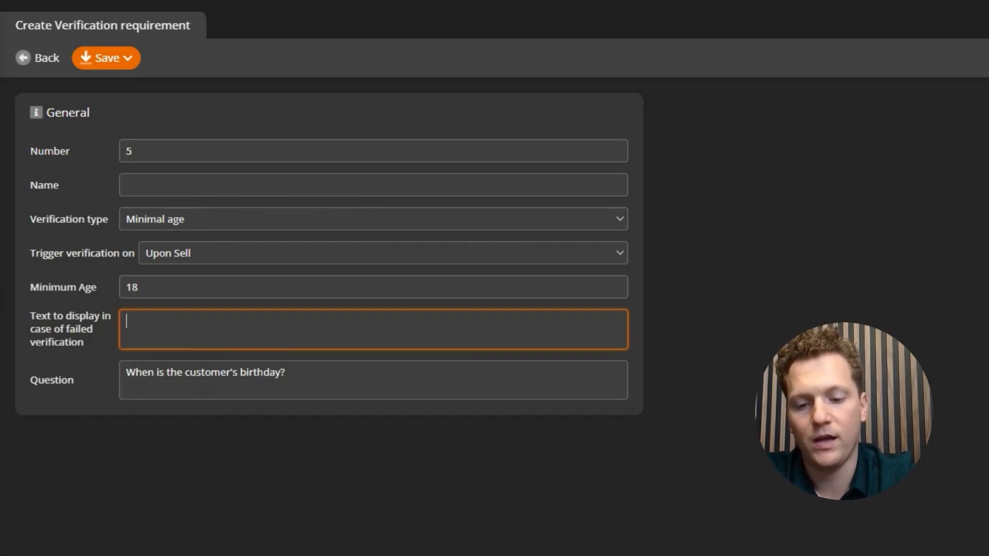
{"action": "type", "text": "Not "}
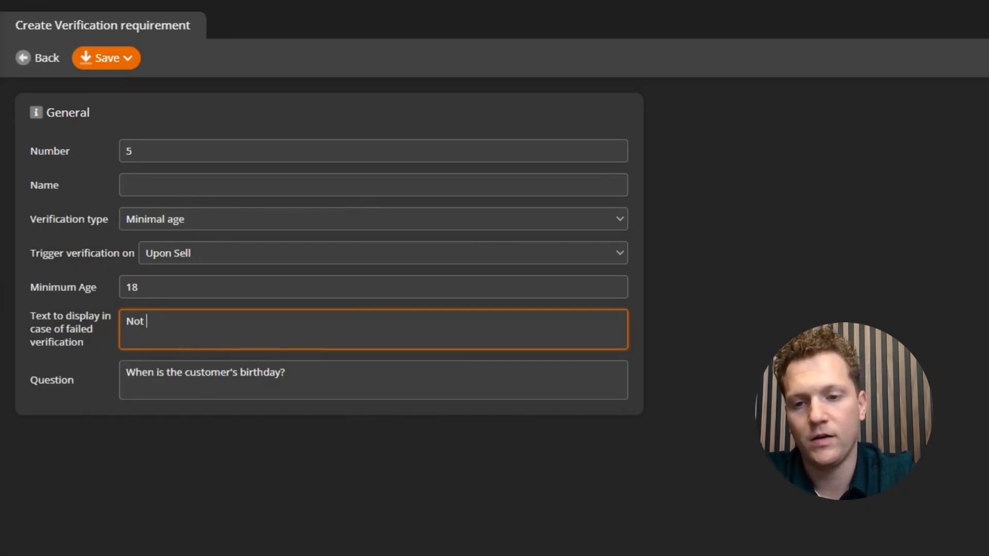
{"action": "type", "text": "old enough"}
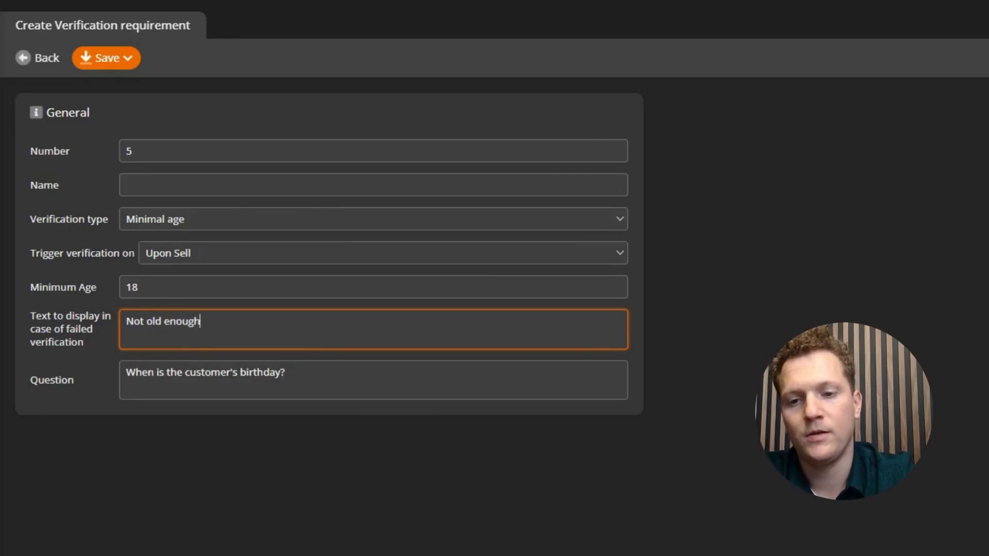
{"action": "left_click", "coordinate": [829, 304]}
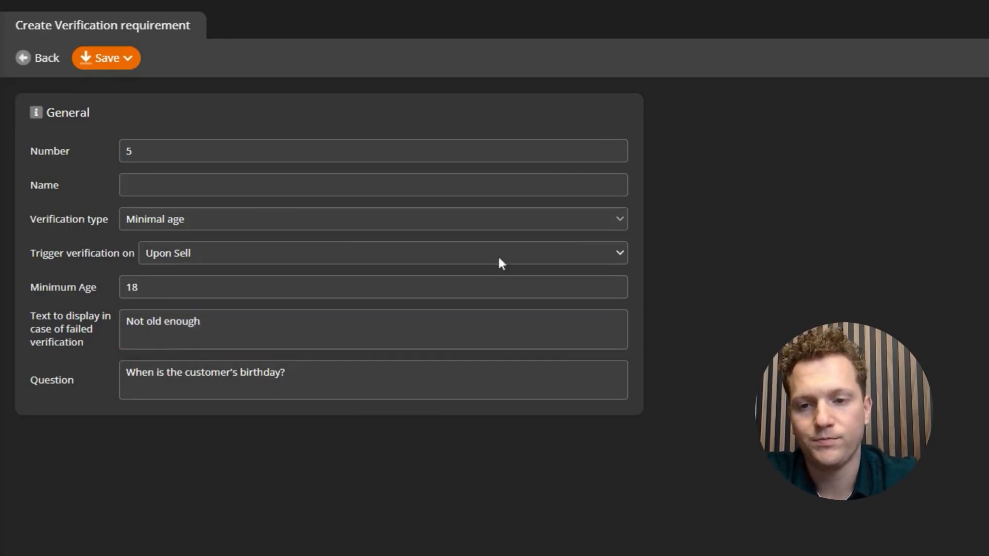
Change the verification type to Option selection and add the answer options Yes, No and Maybe.
{"action": "left_click", "coordinate": [315, 219]}
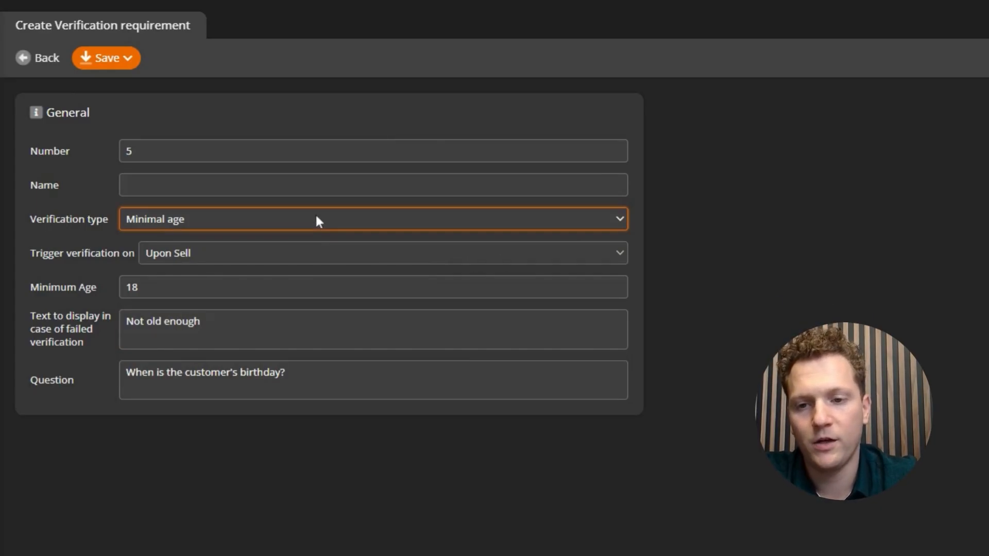
{"action": "left_click", "coordinate": [305, 230]}
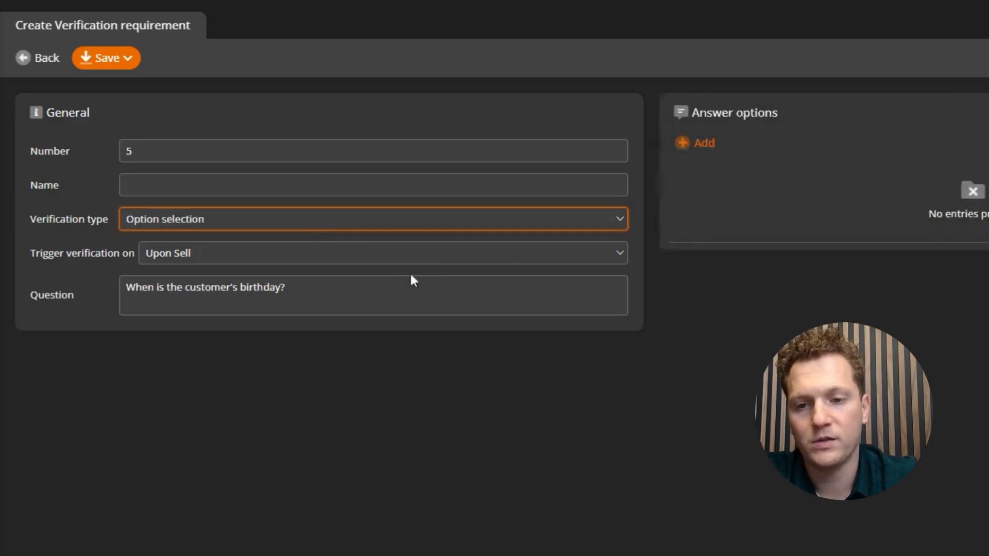
{"action": "left_click", "coordinate": [474, 289]}
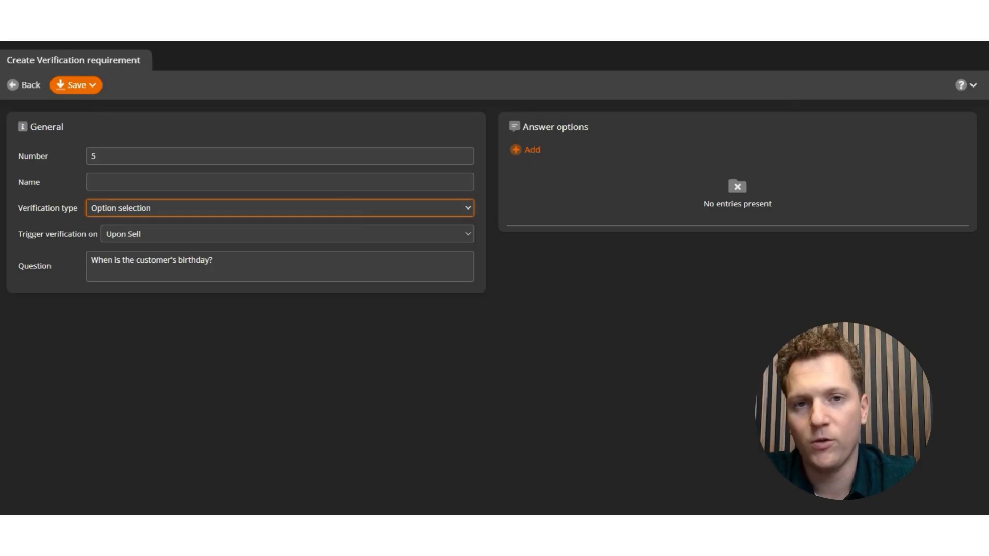
{"action": "left_click", "coordinate": [535, 157]}
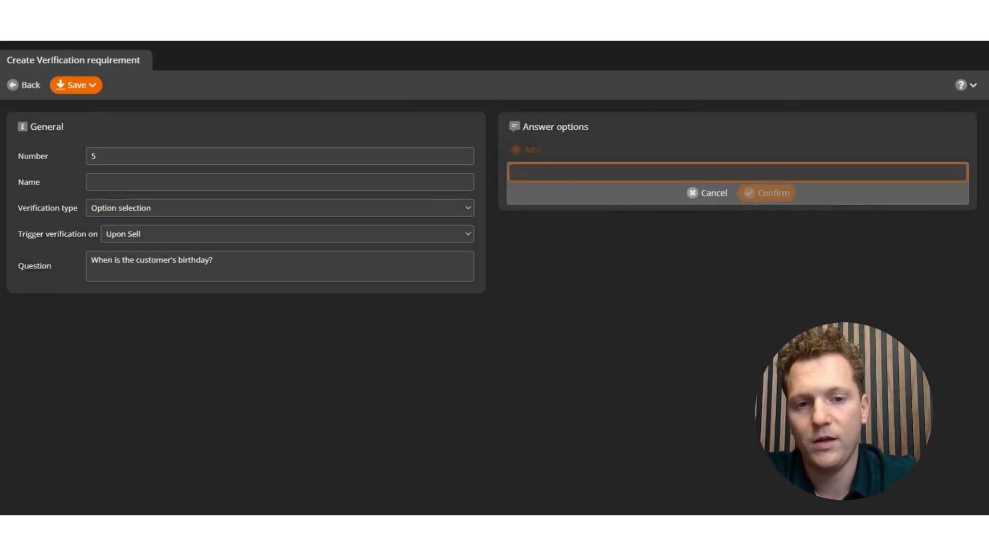
{"action": "type", "text": "Yes"}
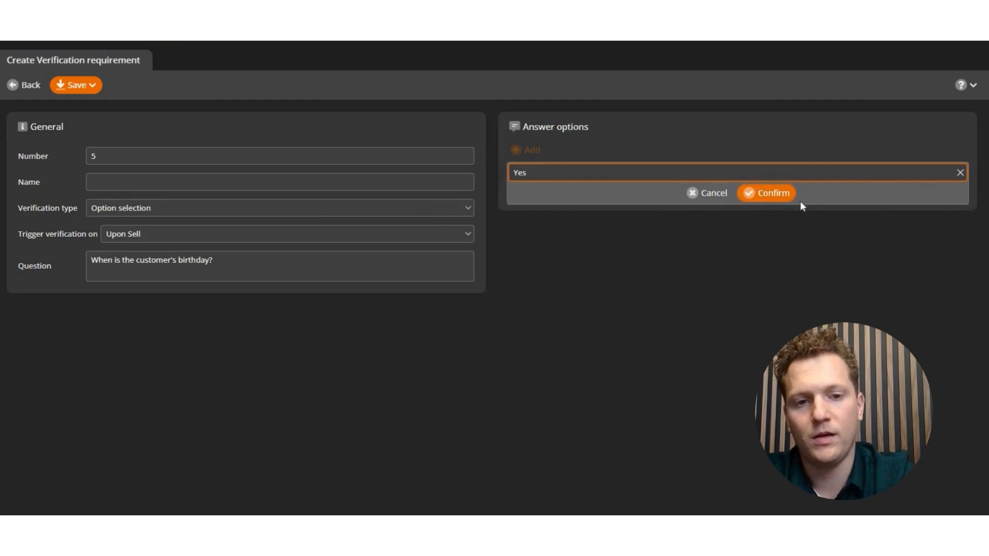
{"action": "left_click", "coordinate": [784, 195]}
{"action": "left_click", "coordinate": [529, 150]}
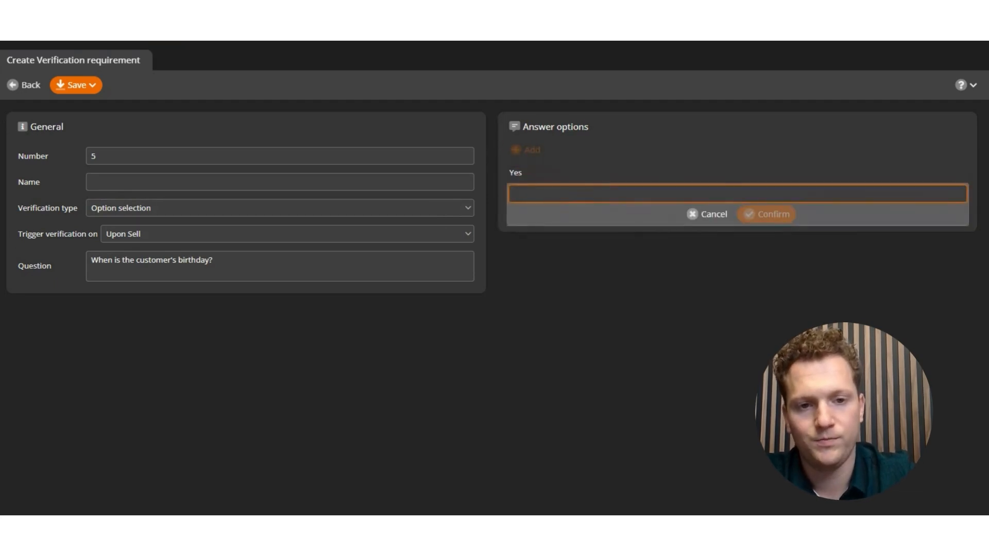
{"action": "type", "text": "No"}
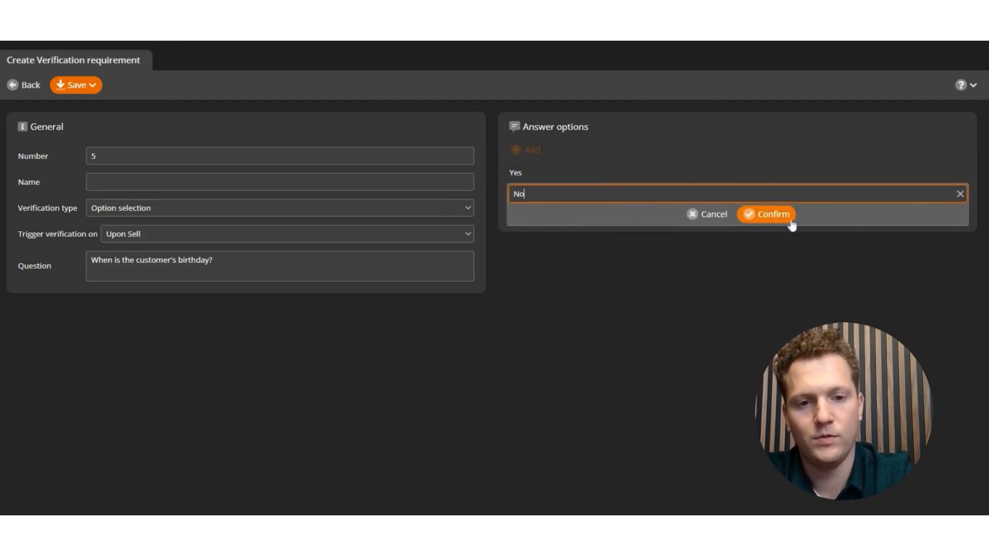
{"action": "left_click", "coordinate": [791, 221]}
{"action": "left_click", "coordinate": [510, 150]}
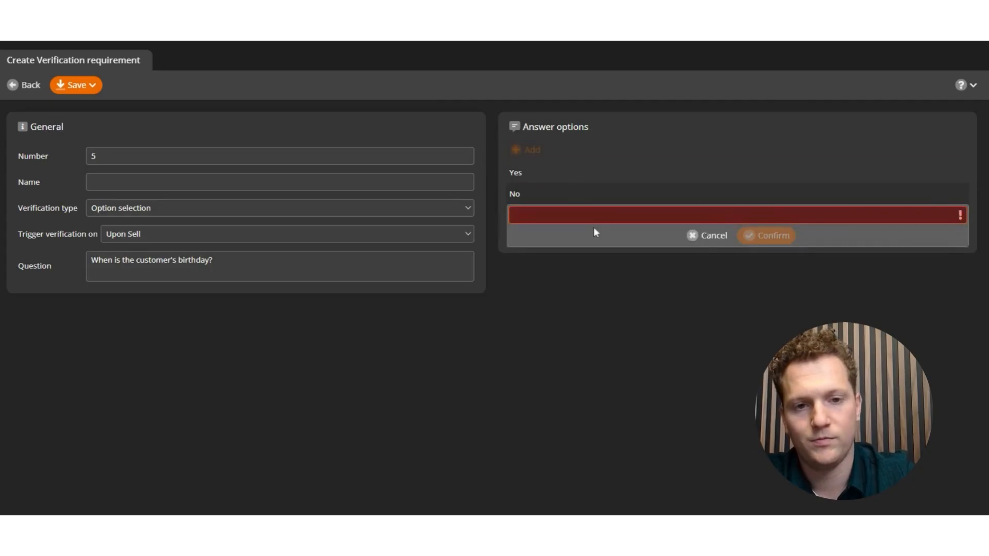
{"action": "type", "text": "Maybe"}
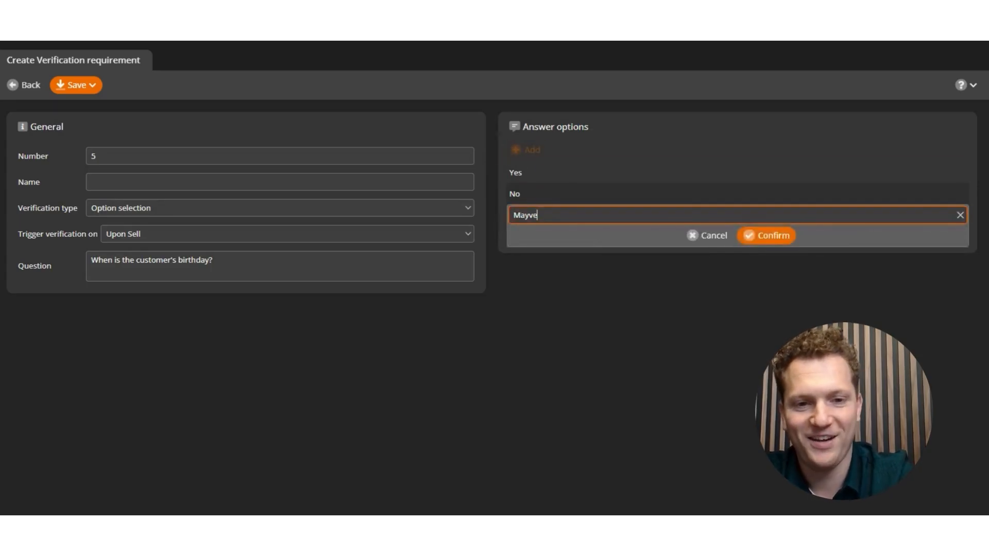
{"action": "left_click", "coordinate": [784, 235]}
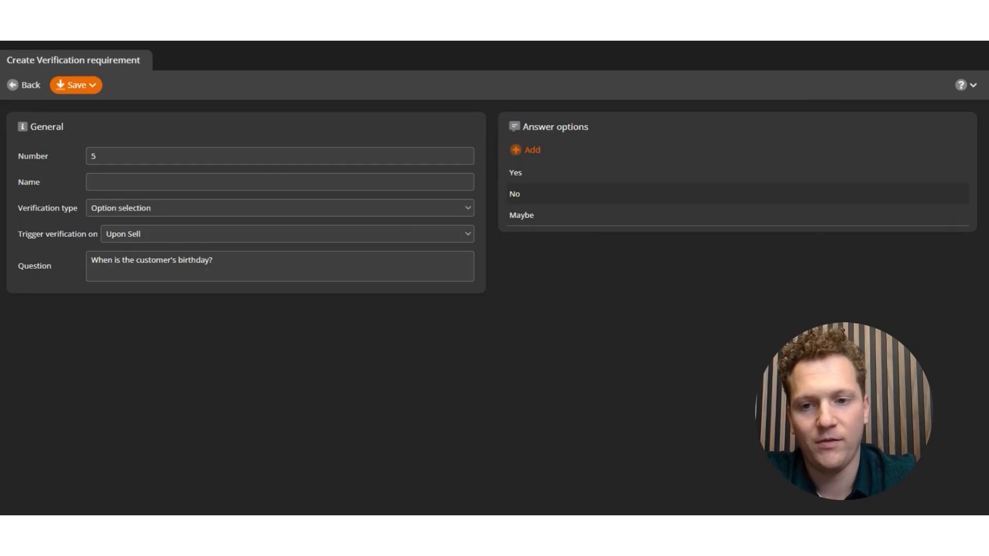
Change the verification type to Yes or no, and leave the new requirement without saving it.
{"action": "left_click", "coordinate": [276, 216]}
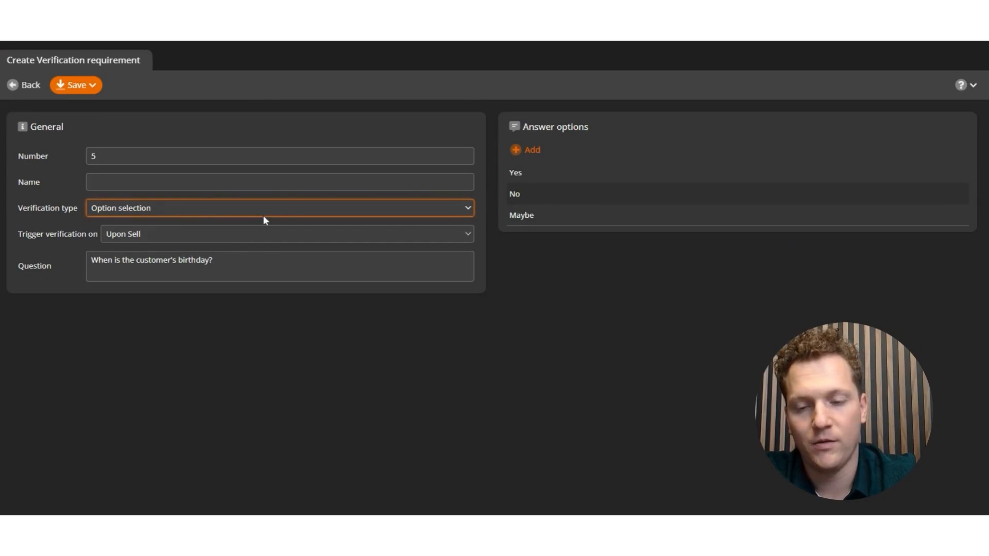
{"action": "left_click", "coordinate": [264, 225]}
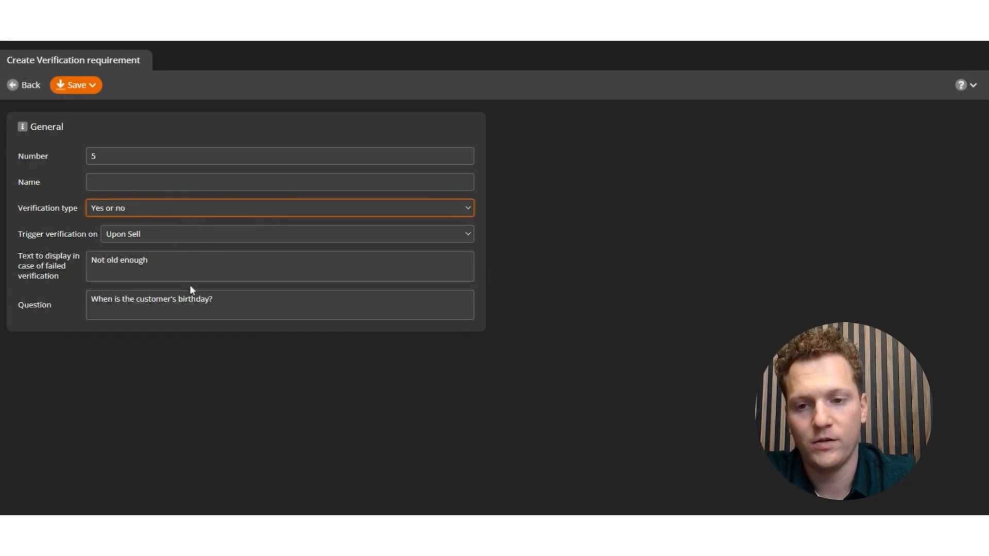
{"action": "left_click_drag", "start_coordinate": [218, 301], "coordinate": [209, 301]}
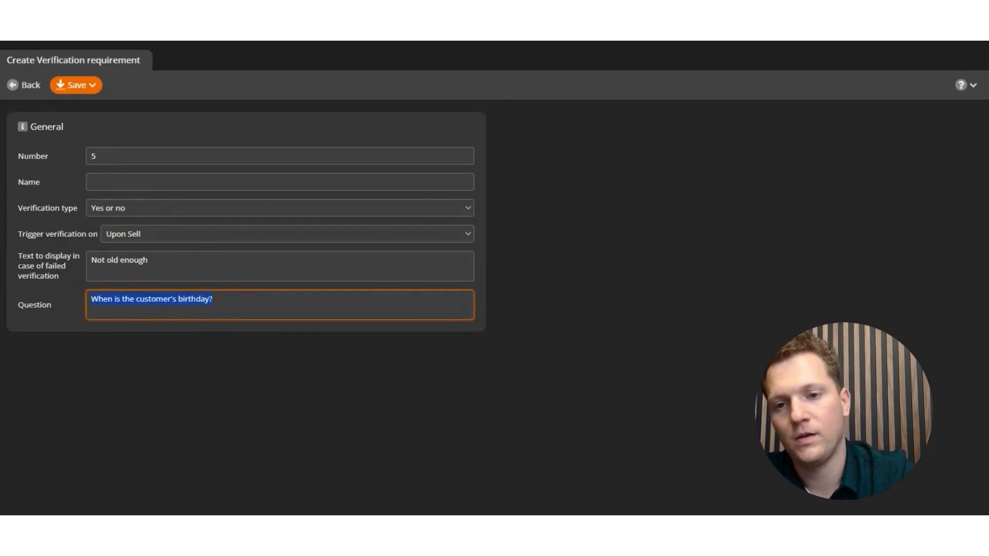
{"action": "left_click", "coordinate": [24, 91]}
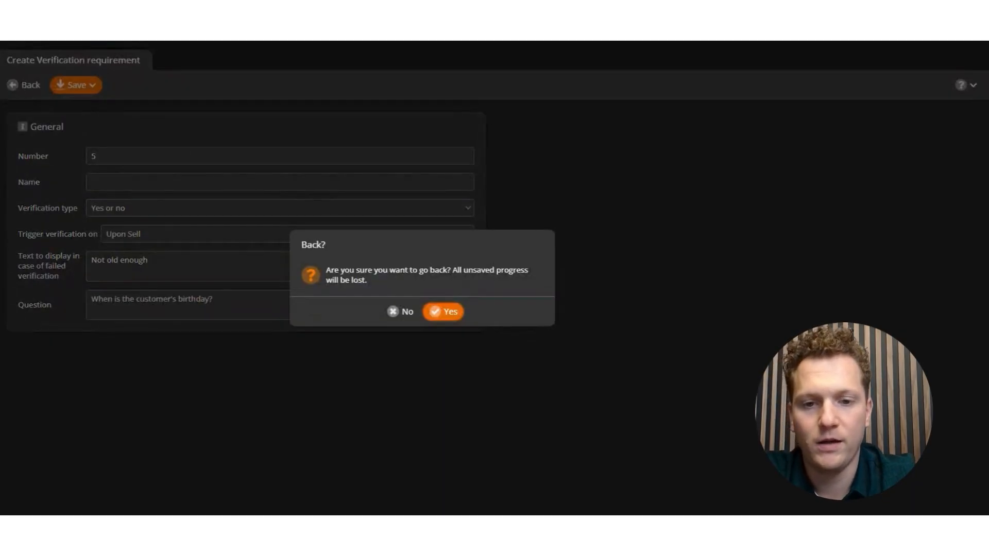
{"action": "left_click", "coordinate": [443, 312]}
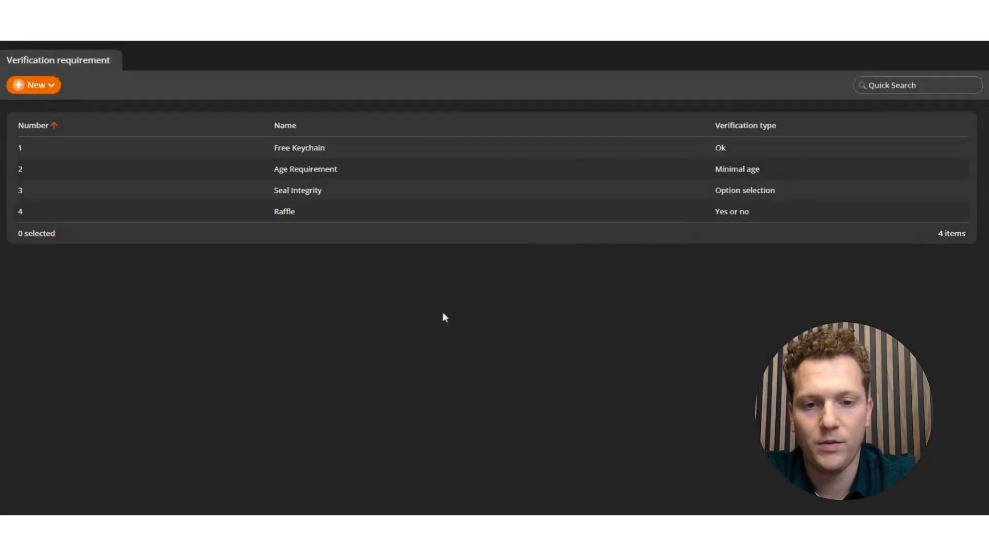
Review the settings of the existing Free Keychain, Age Requirement, Seal Integrity and Raffle requirements one after another.
{"action": "double_click", "coordinate": [345, 155]}
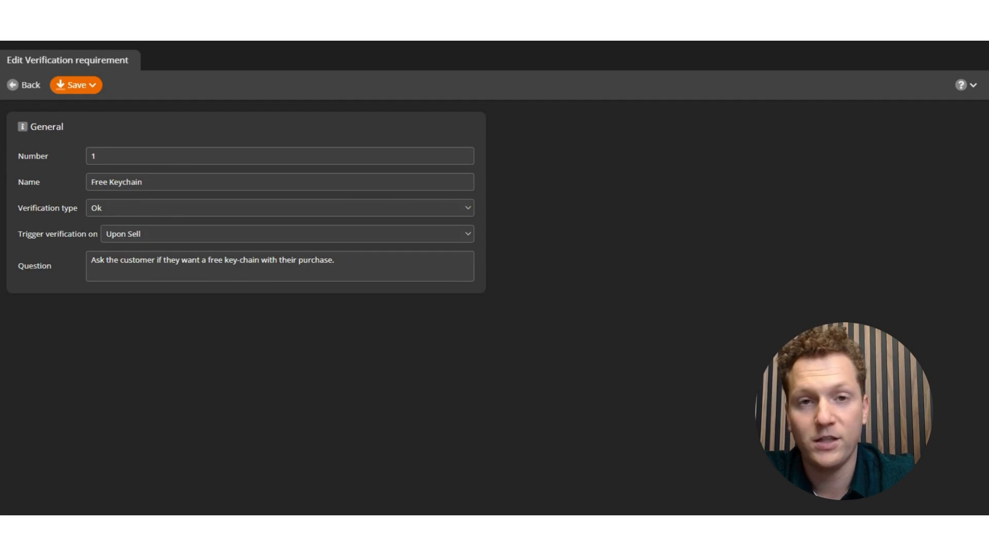
{"action": "left_click", "coordinate": [32, 85]}
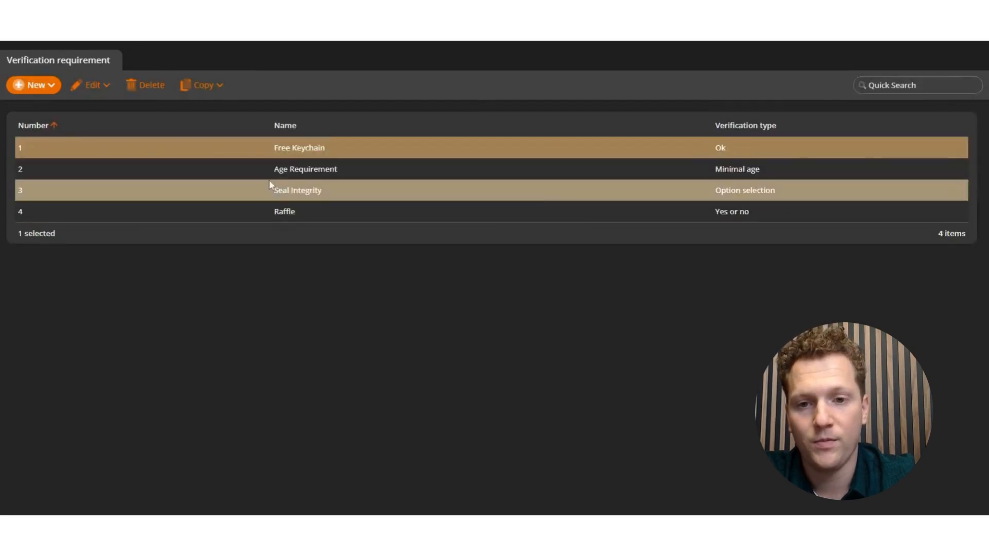
{"action": "double_click", "coordinate": [267, 172]}
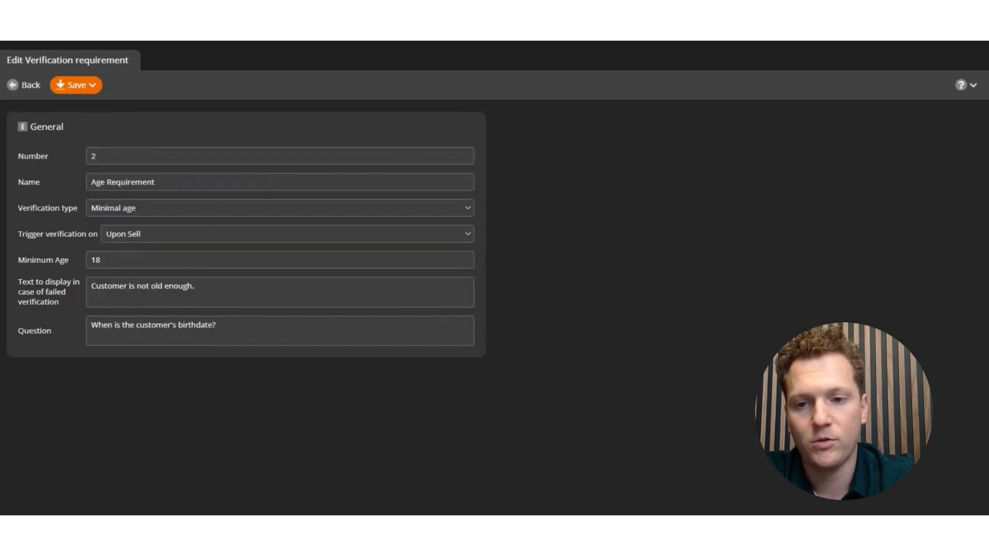
{"action": "left_click", "coordinate": [31, 85]}
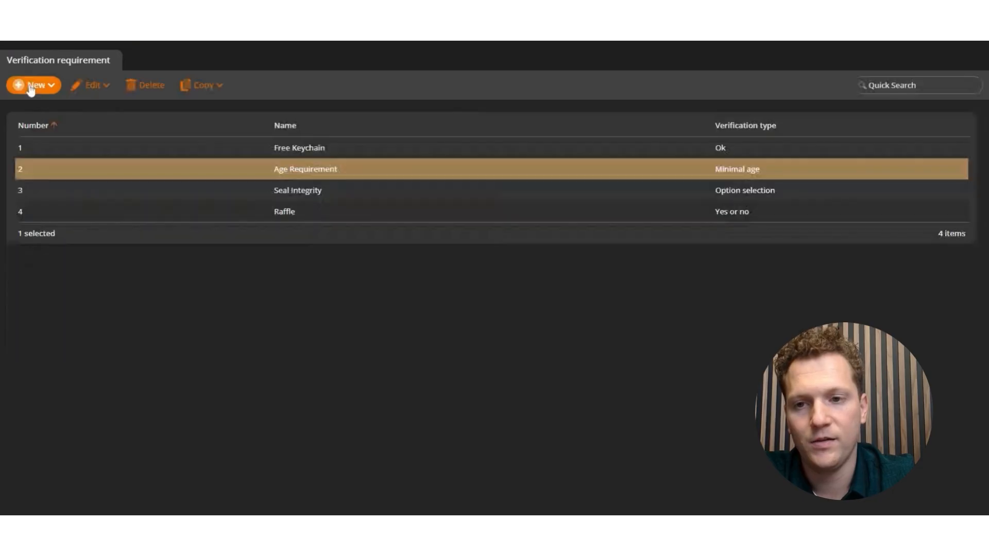
{"action": "double_click", "coordinate": [325, 193]}
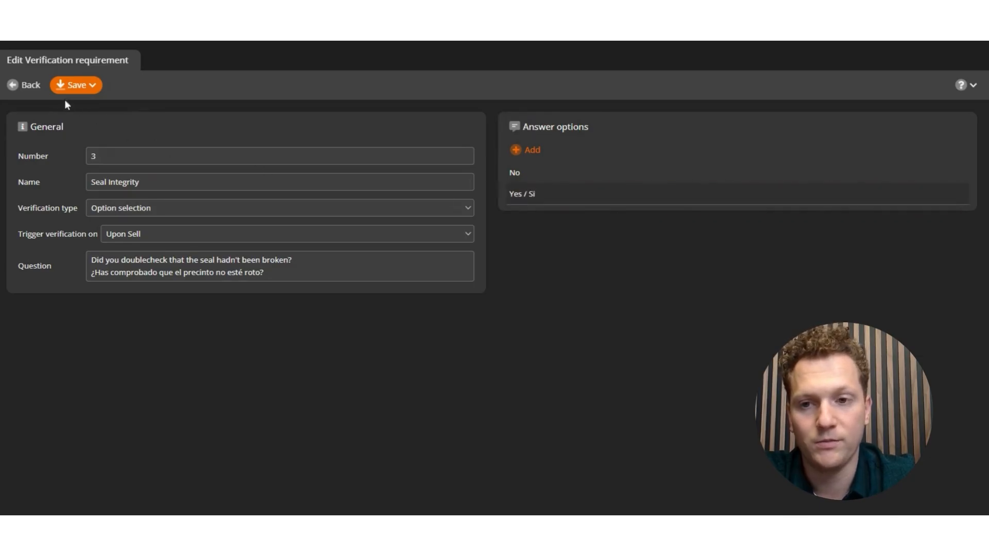
{"action": "left_click", "coordinate": [37, 88]}
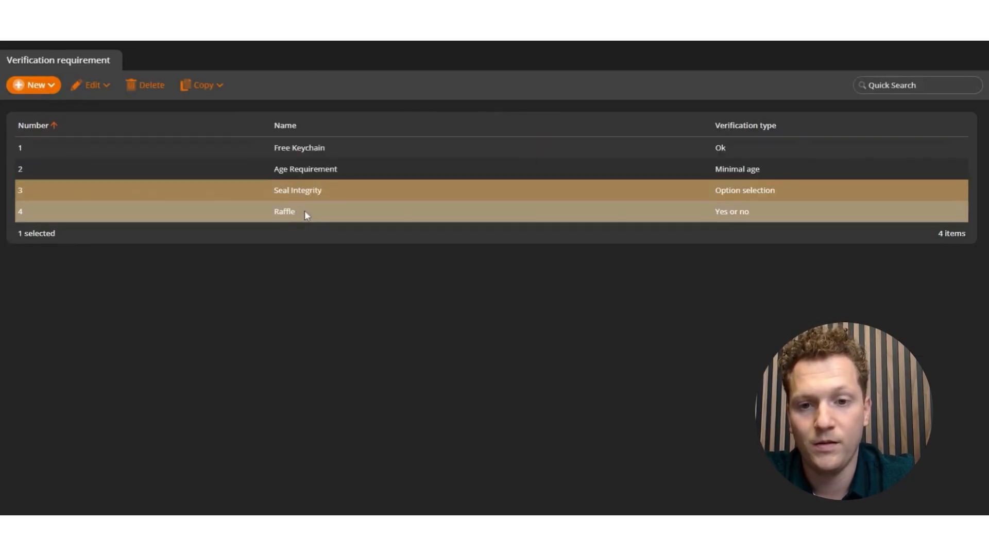
{"action": "double_click", "coordinate": [297, 213]}
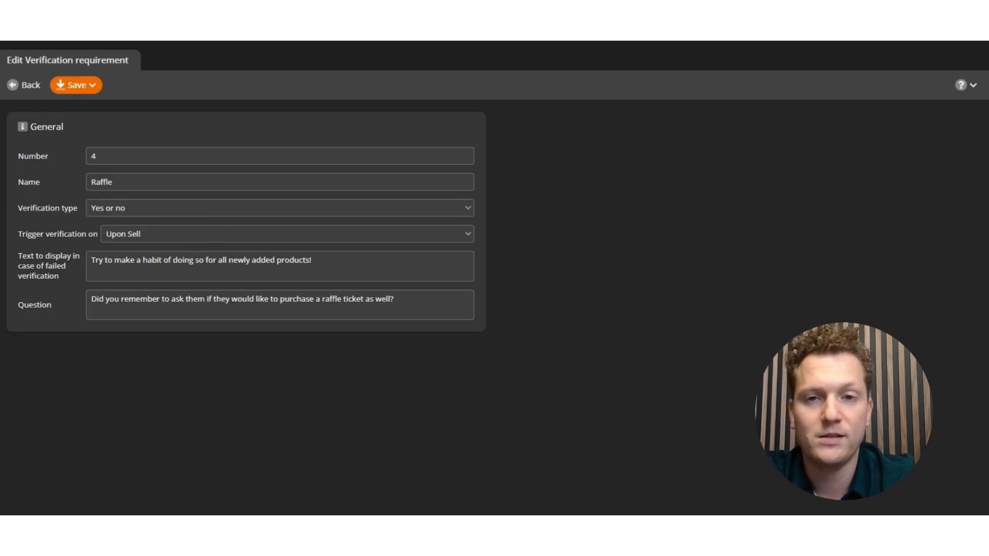
{"action": "left_click", "coordinate": [32, 87]}
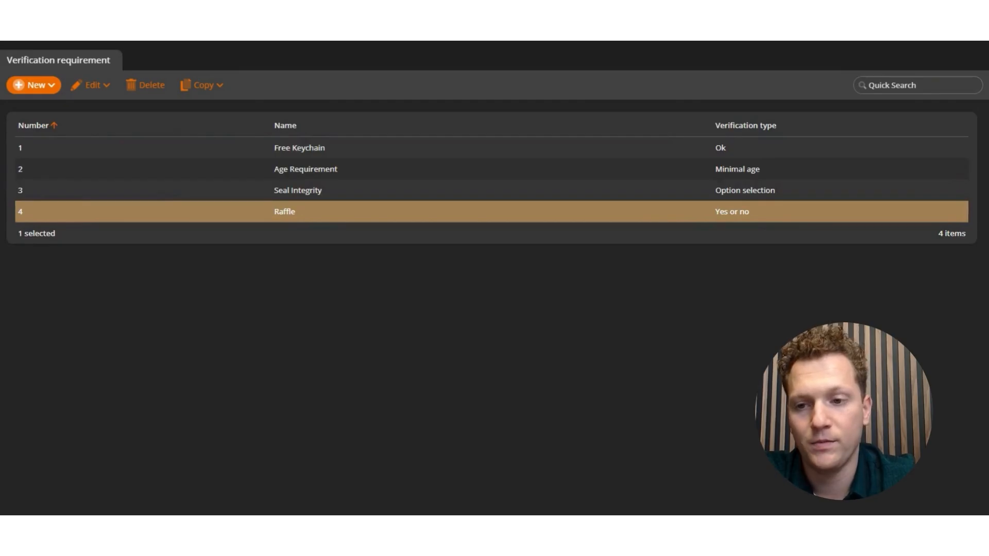
Open the product list, and filter it to products whose name contains "Red Bull".
{"action": "left_click", "coordinate": [67, 223]}
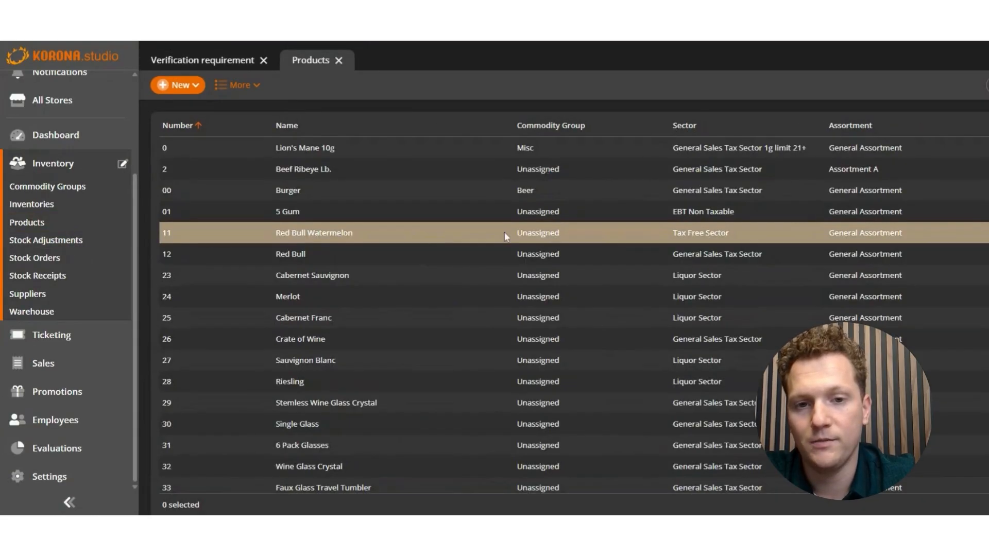
{"action": "left_click", "coordinate": [264, 61]}
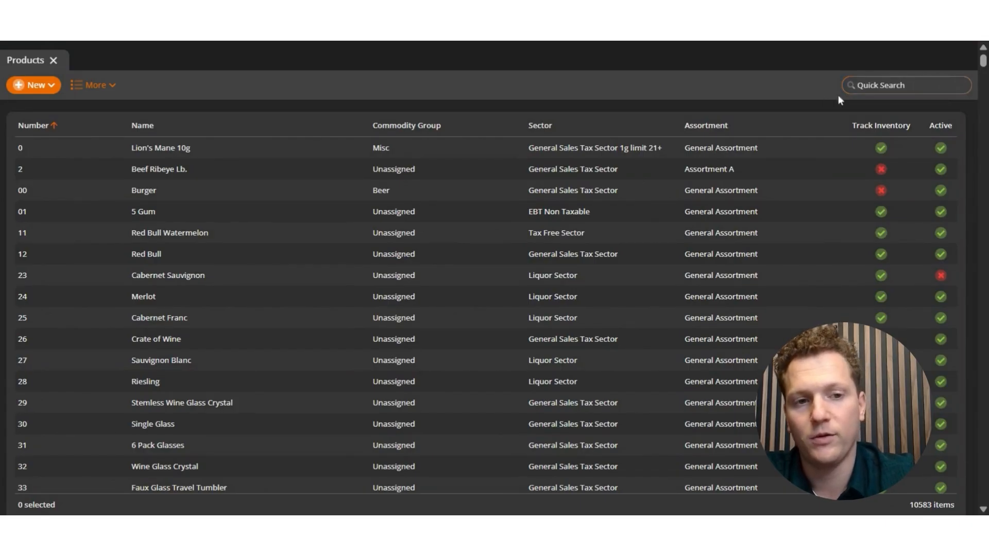
{"action": "left_click", "coordinate": [954, 97]}
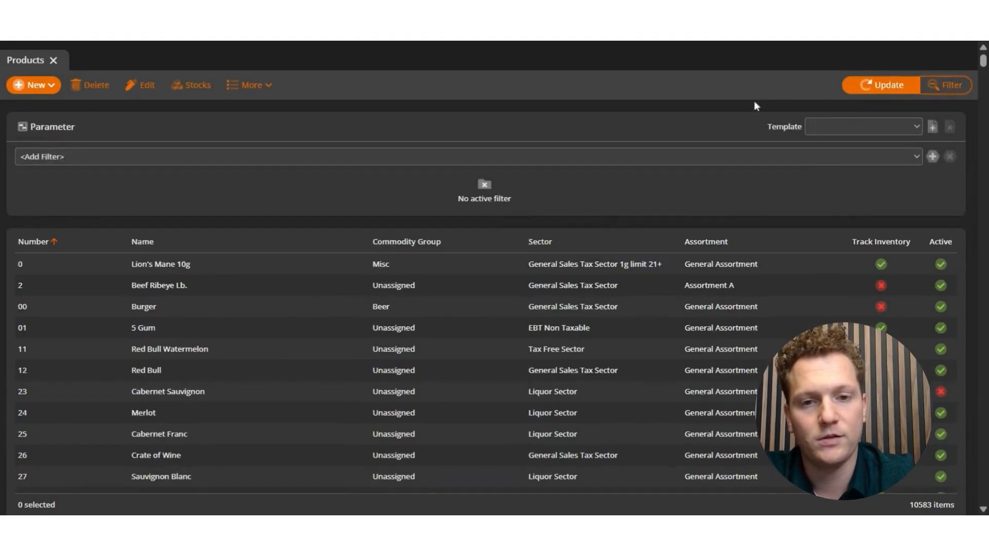
{"action": "left_click", "coordinate": [418, 155]}
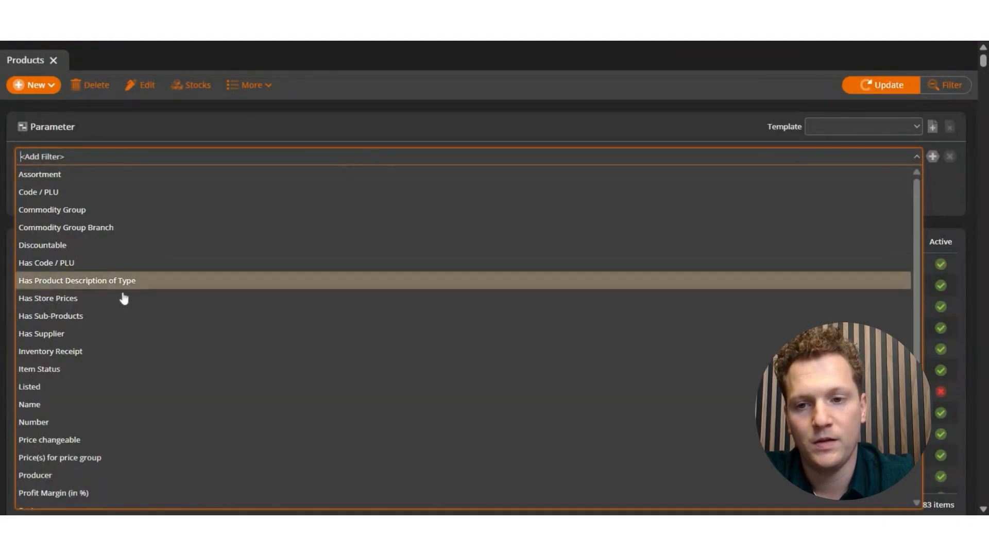
{"action": "left_click", "coordinate": [79, 405]}
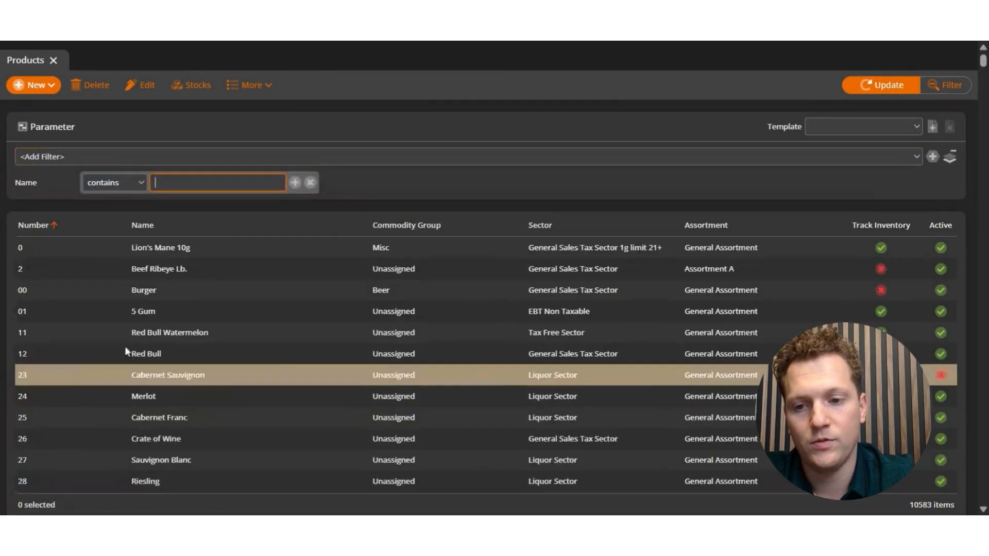
{"action": "type", "text": "Red Bull"}
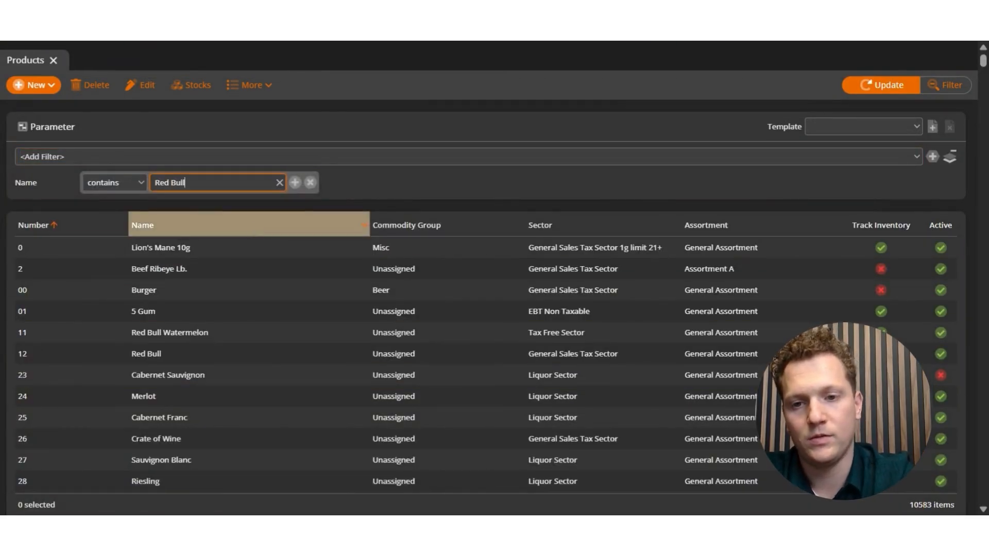
{"action": "key", "text": "Return"}
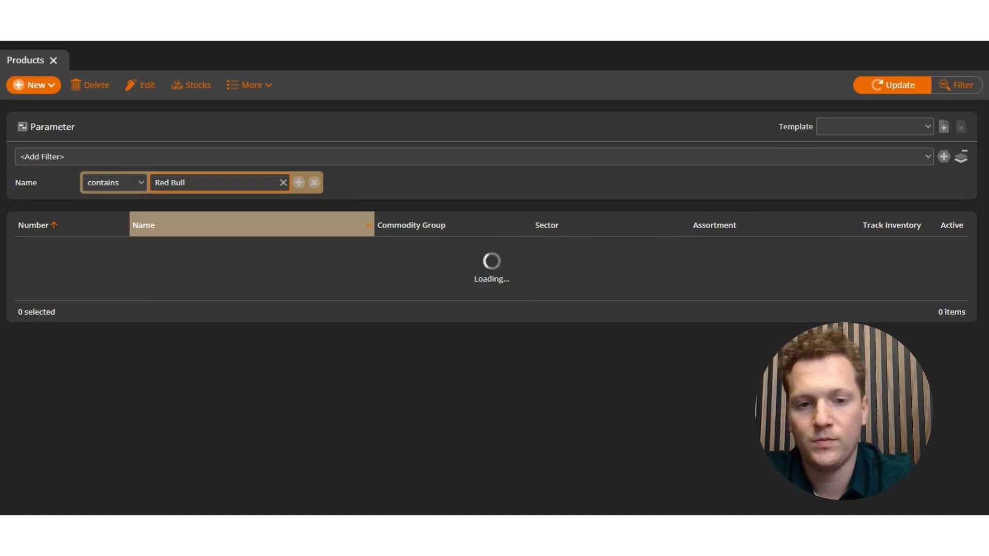
{"action": "scroll", "coordinate": [264, 219], "scroll_direction": "down", "scroll_amount": 2}
{"action": "scroll", "coordinate": [263, 219], "scroll_direction": "up", "scroll_amount": 2}
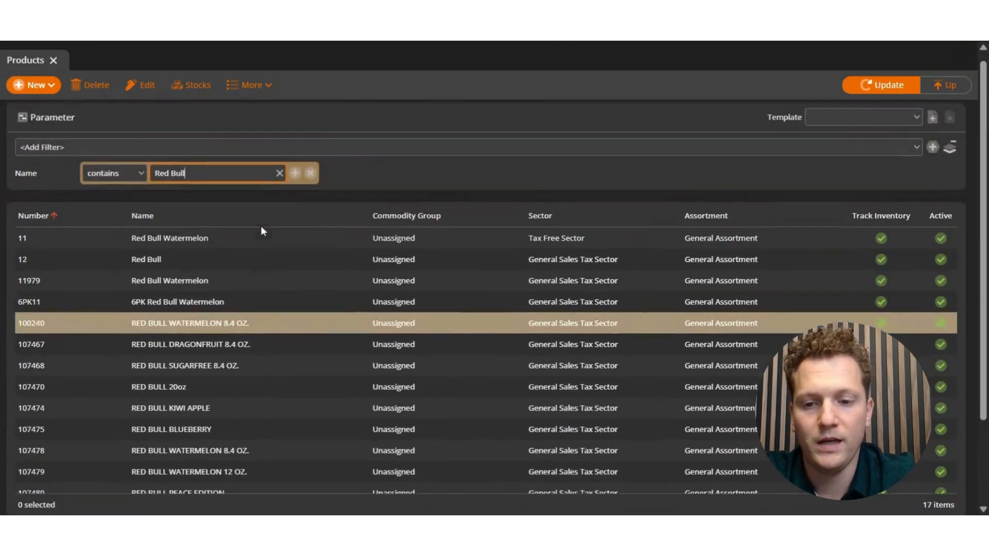
Add the Free Keychain (1) verification requirement to the Red Bull products in one bulk edit, and save it.
{"action": "left_click", "coordinate": [147, 86]}
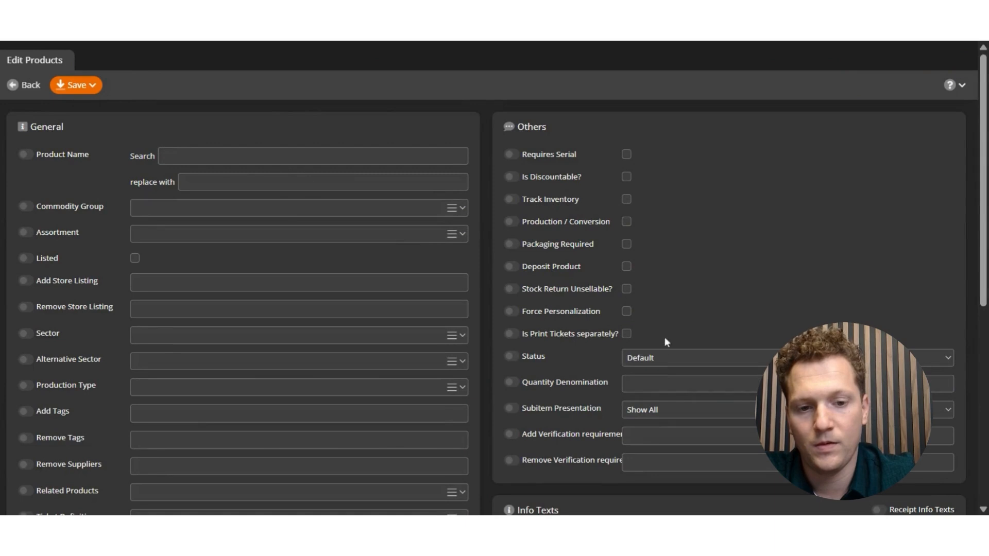
{"action": "scroll", "coordinate": [664, 337], "scroll_direction": "down", "scroll_amount": 3}
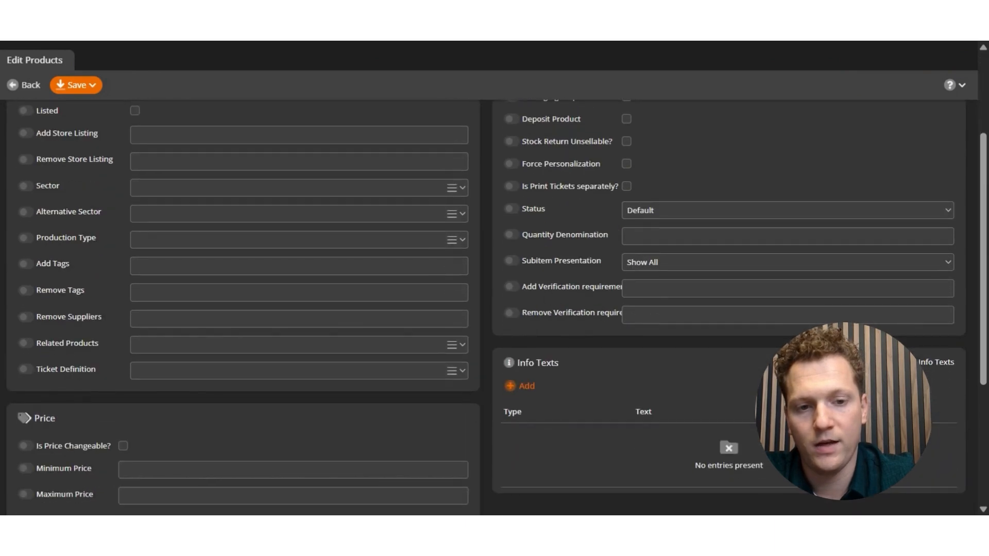
{"action": "left_click", "coordinate": [511, 287]}
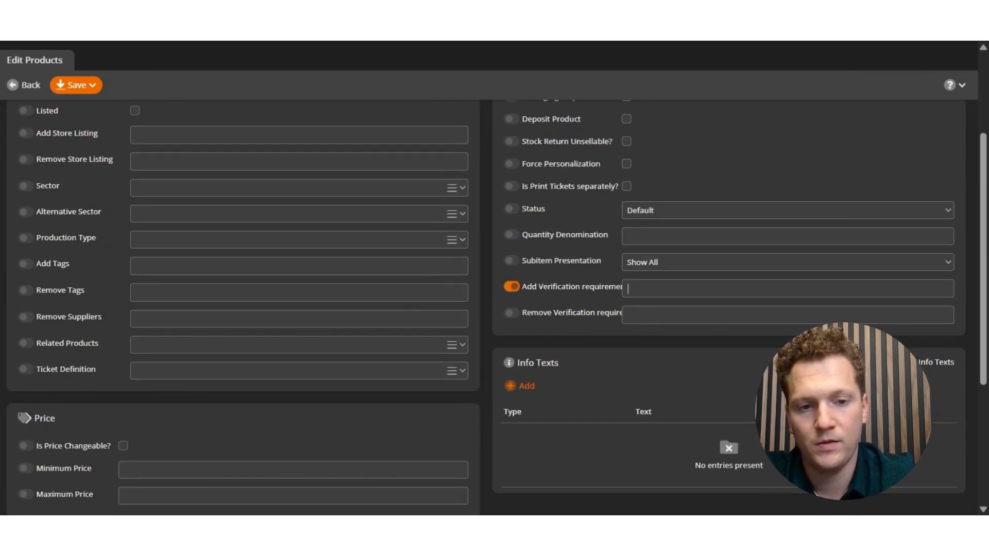
{"action": "type", "text": "Free Keychain (1"}
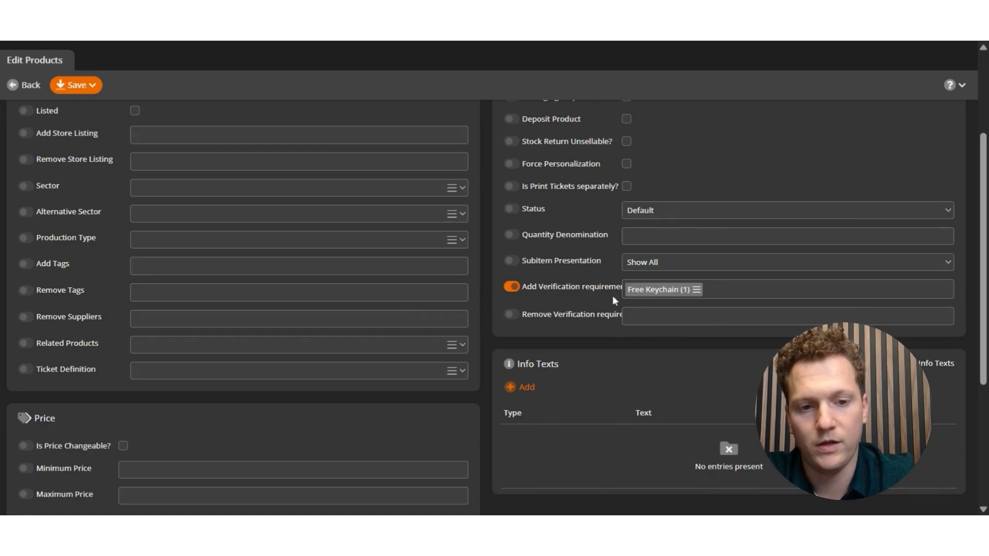
{"action": "scroll", "coordinate": [613, 296], "scroll_direction": "up", "scroll_amount": 3}
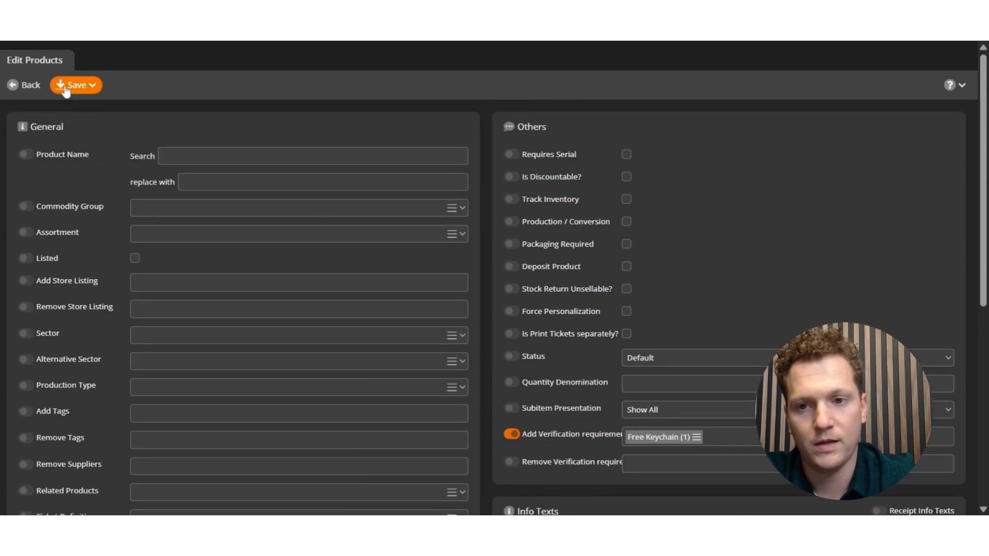
{"action": "left_click", "coordinate": [65, 88]}
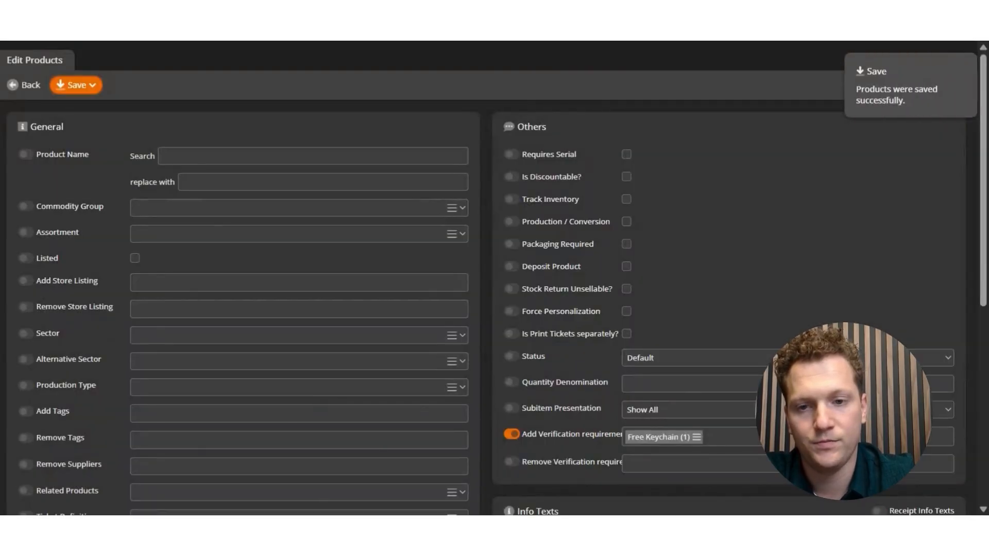
{"action": "left_click", "coordinate": [26, 91]}
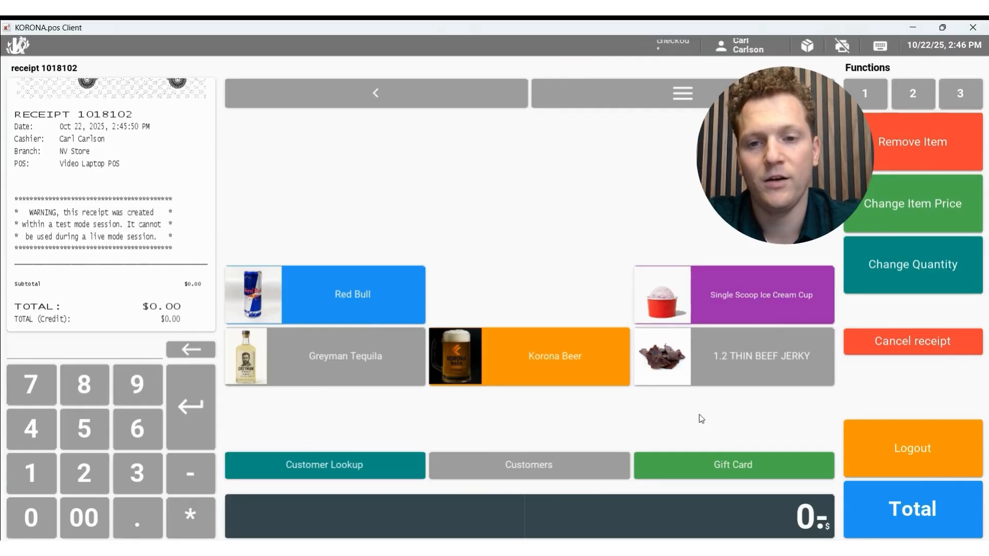
In the KORONA.pos client, try to ring up a Red Bull, answering OK to the free key-chain prompt and no to the raffle question.
{"action": "left_click", "coordinate": [388, 294]}
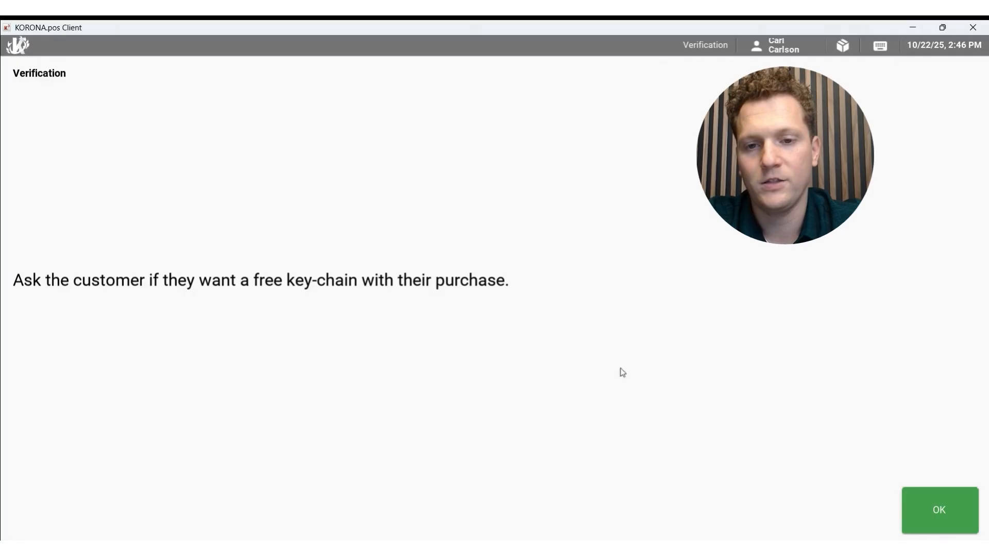
{"action": "left_click", "coordinate": [956, 502]}
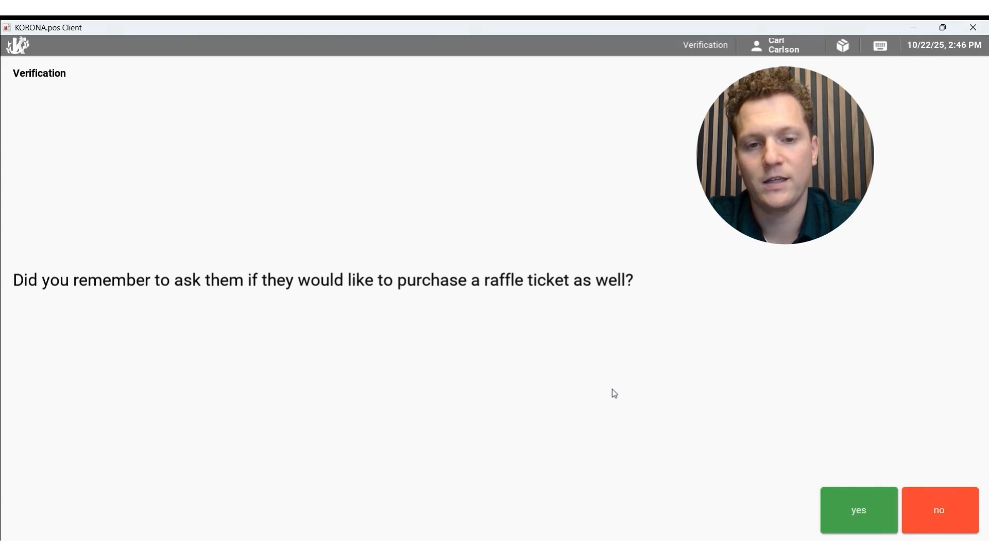
{"action": "left_click", "coordinate": [956, 512]}
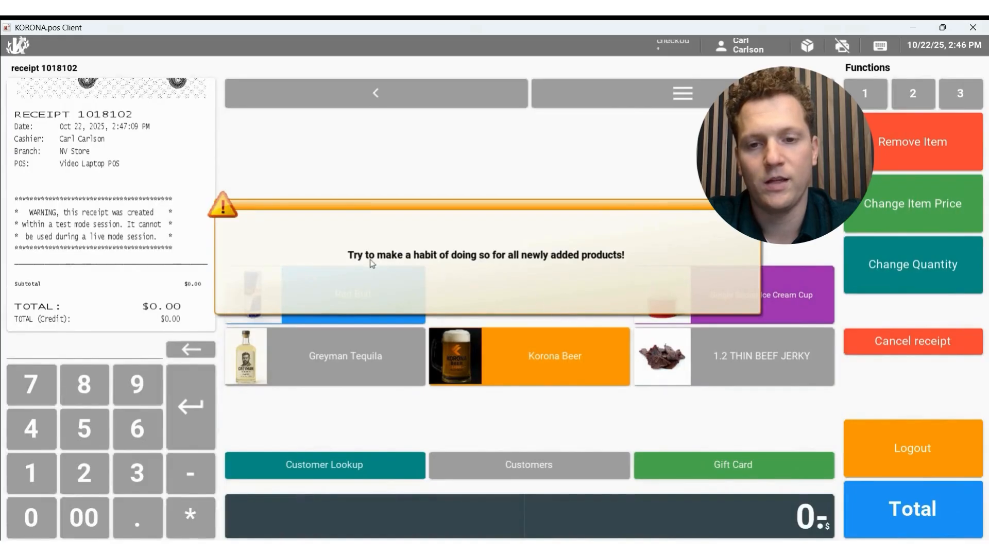